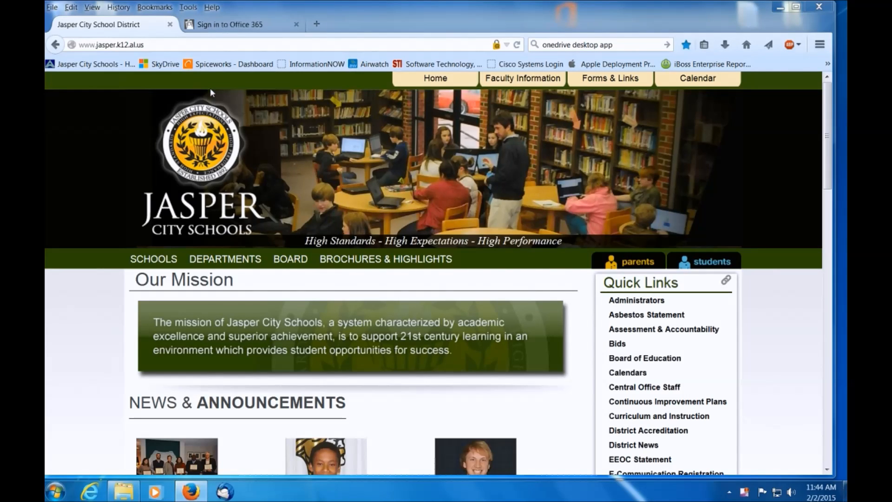
# Sign in to Office 365 with the saved school account, entering the account password.
pyautogui.click(236, 28)
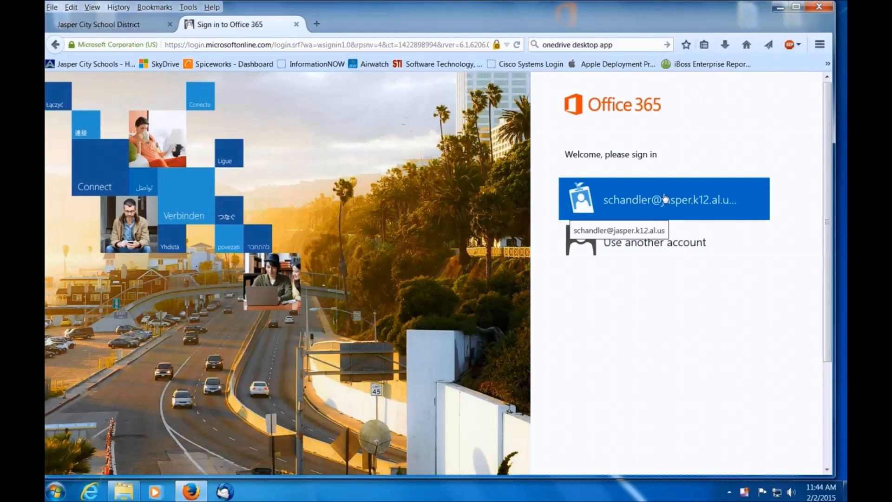
pyautogui.click(670, 212)
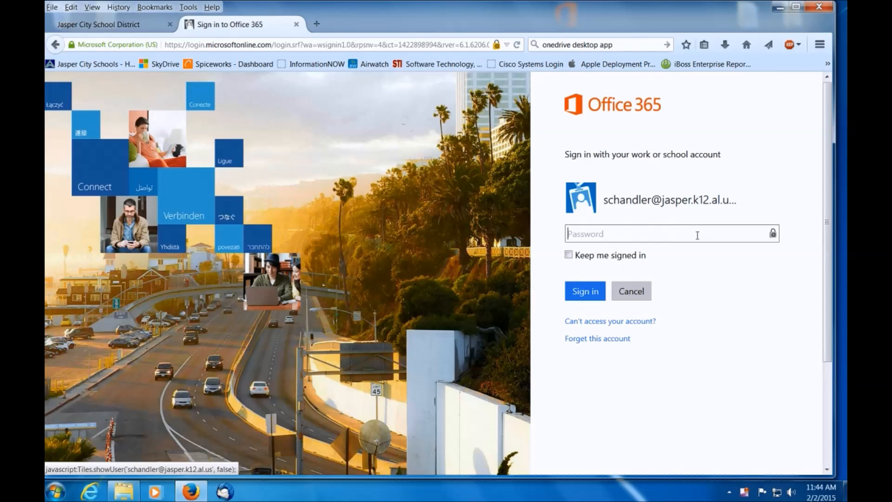
pyautogui.write('*********')
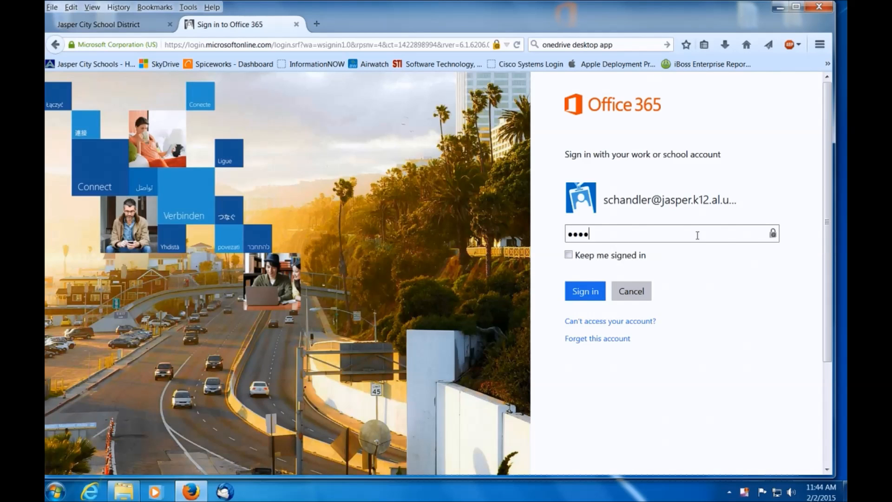
pyautogui.write('*')
pyautogui.press('Return')
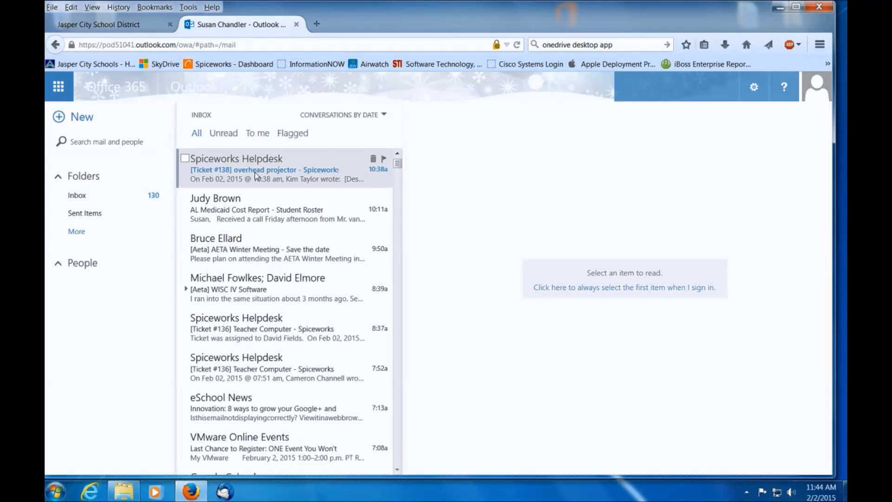
# Open the OneDrive document library from the Office 365 apps and look at the file types available for creation.
pyautogui.click(58, 88)
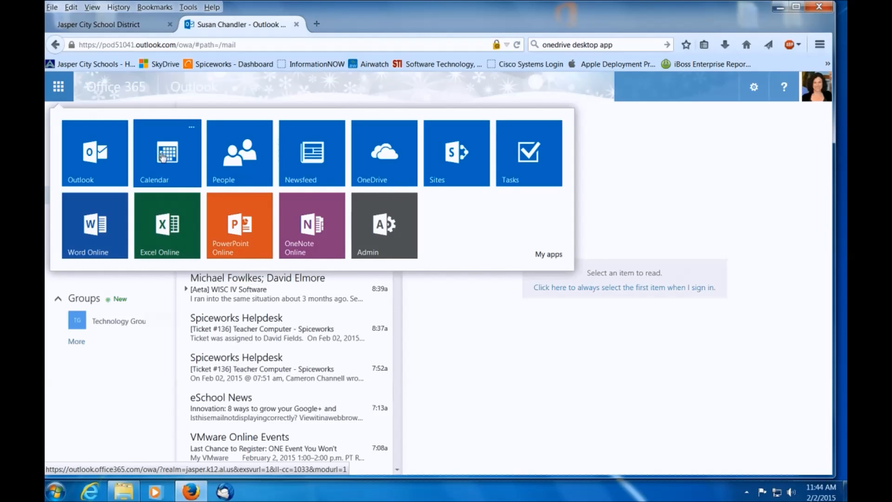
pyautogui.click(382, 167)
pyautogui.click(386, 168)
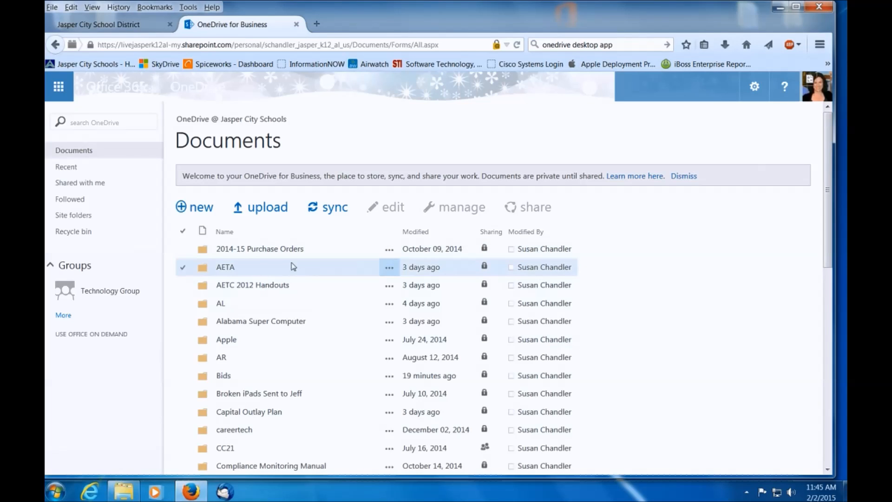
pyautogui.click(201, 210)
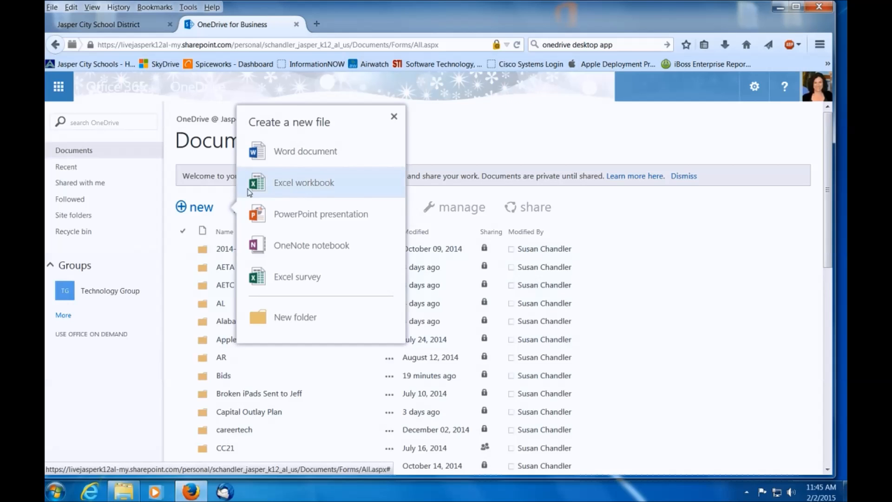
pyautogui.click(658, 226)
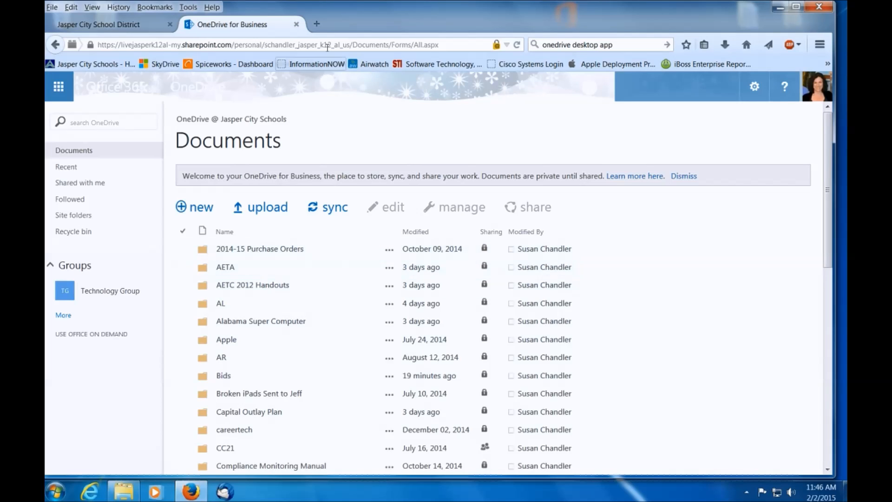
# Search the web for "onedrive desktop app" in a new browser tab and open the Download OneDrive page.
pyautogui.click(318, 23)
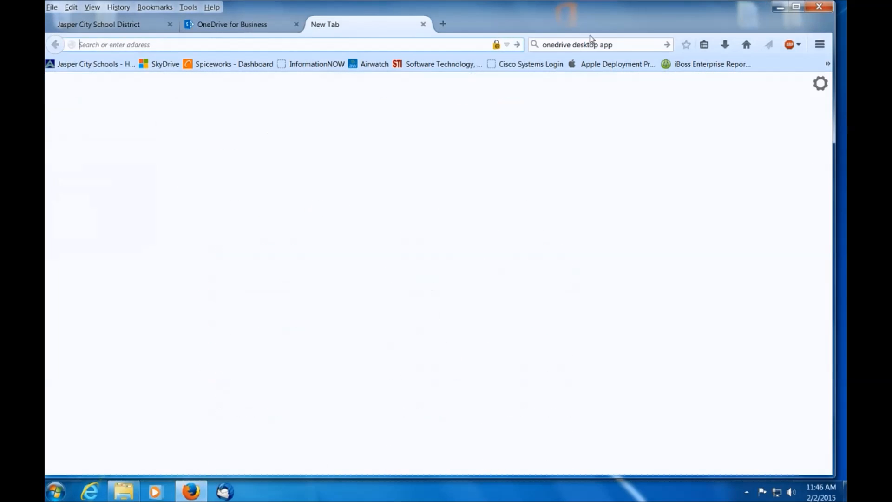
pyautogui.click(625, 45)
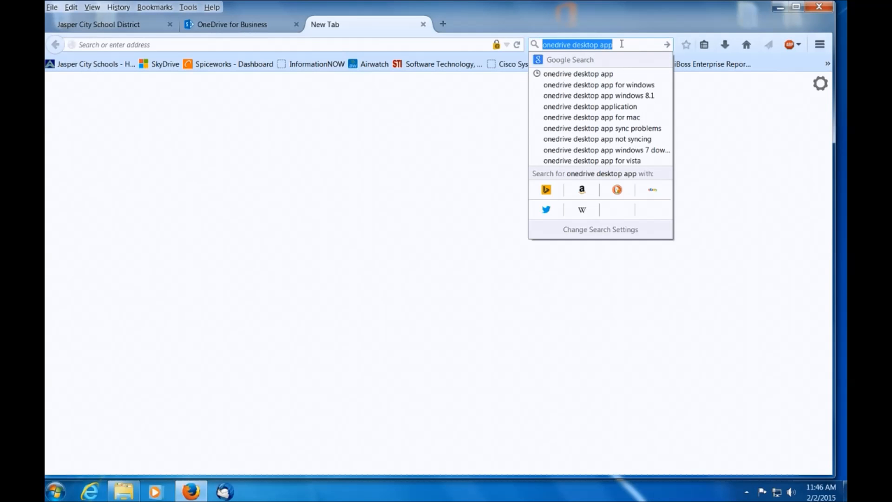
pyautogui.press('Return')
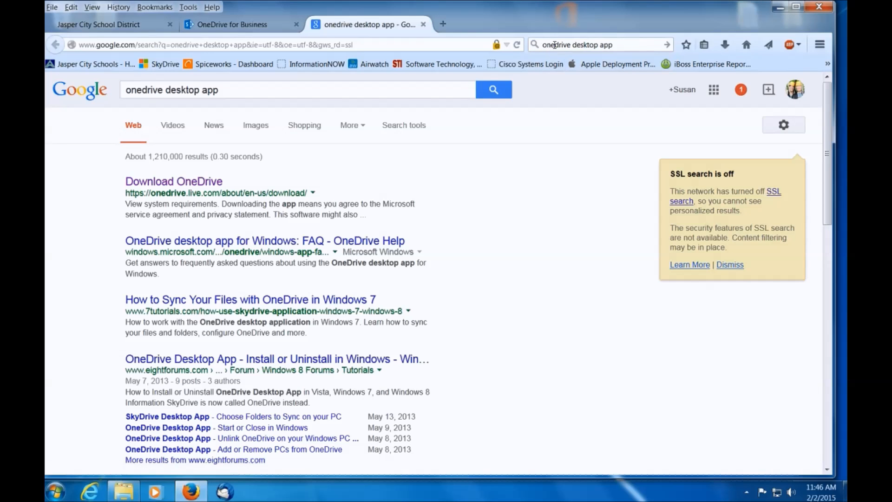
pyautogui.click(635, 45)
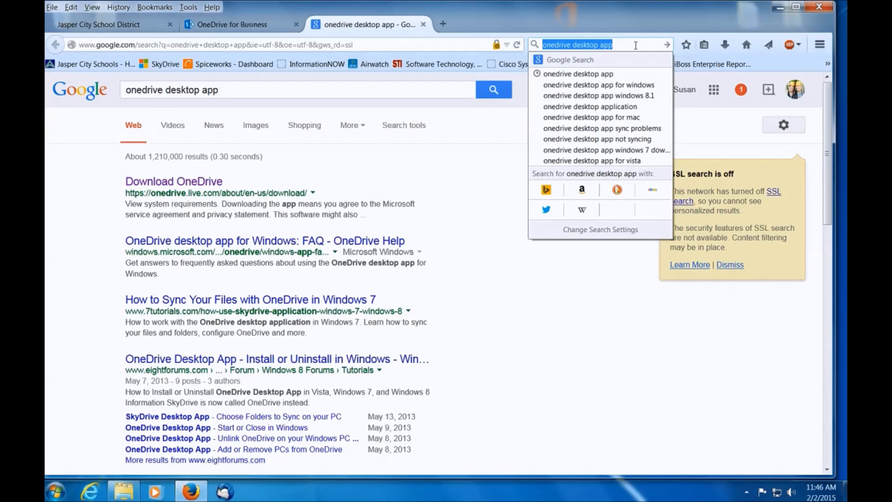
pyautogui.press('Escape')
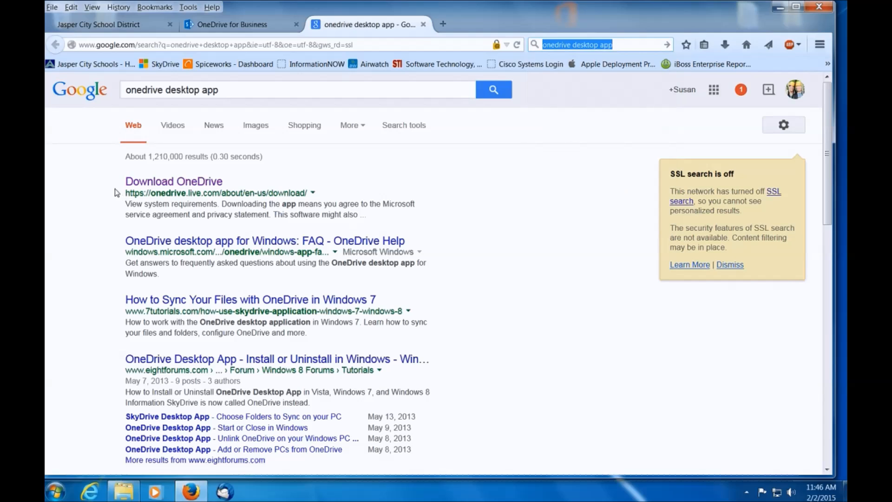
pyautogui.click(175, 185)
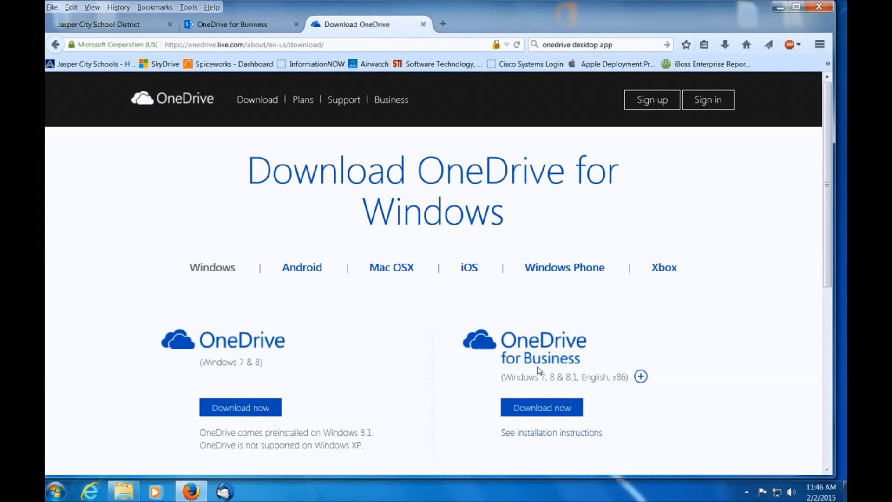
pyautogui.click(546, 414)
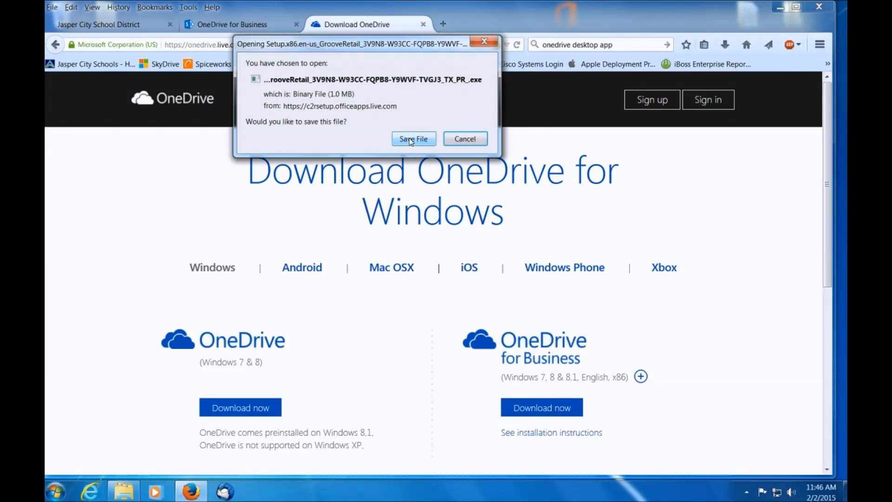
pyautogui.click(413, 138)
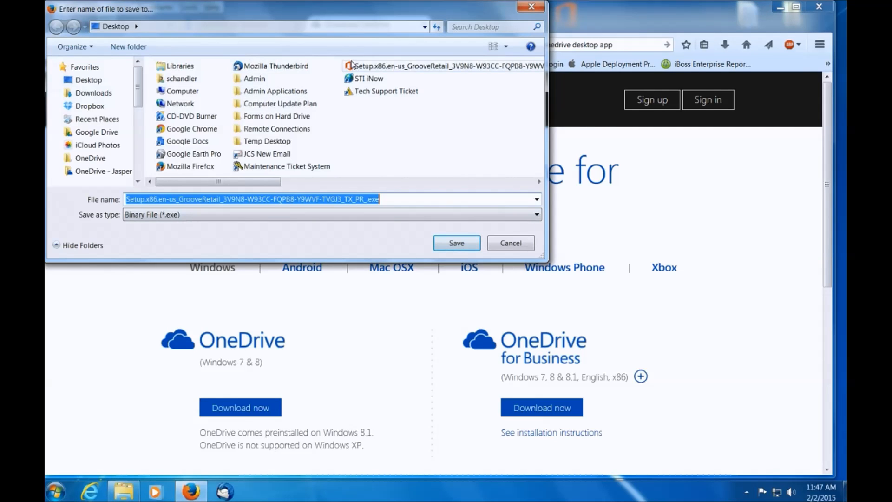
pyautogui.click(506, 246)
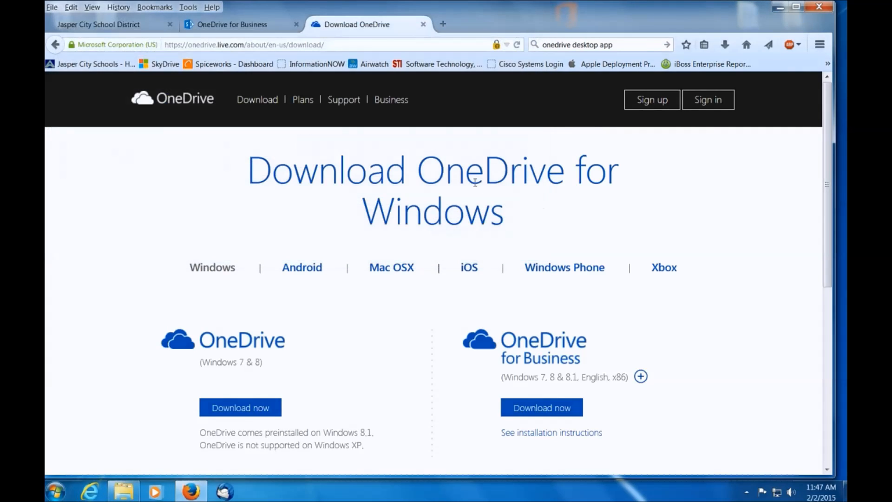
# Minimize the browser and run the Office setup file saved on the desktop, allowing it past the security warning.
pyautogui.click(784, 8)
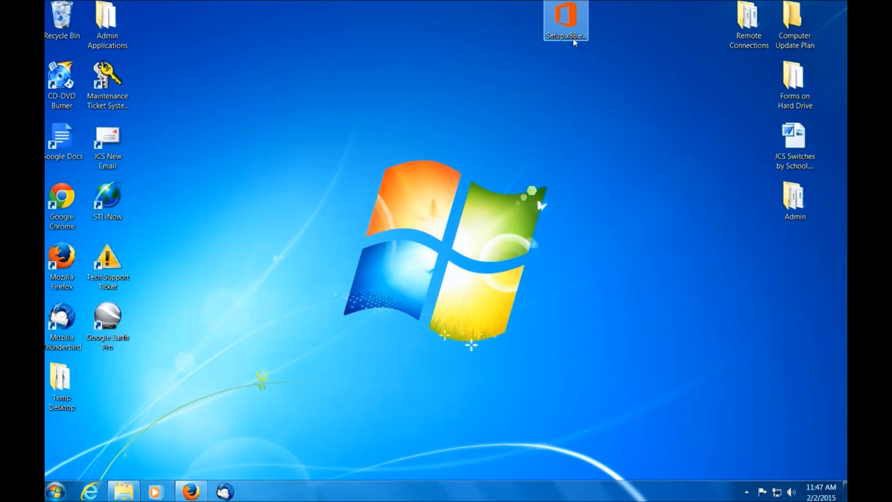
pyautogui.doubleClick(567, 28)
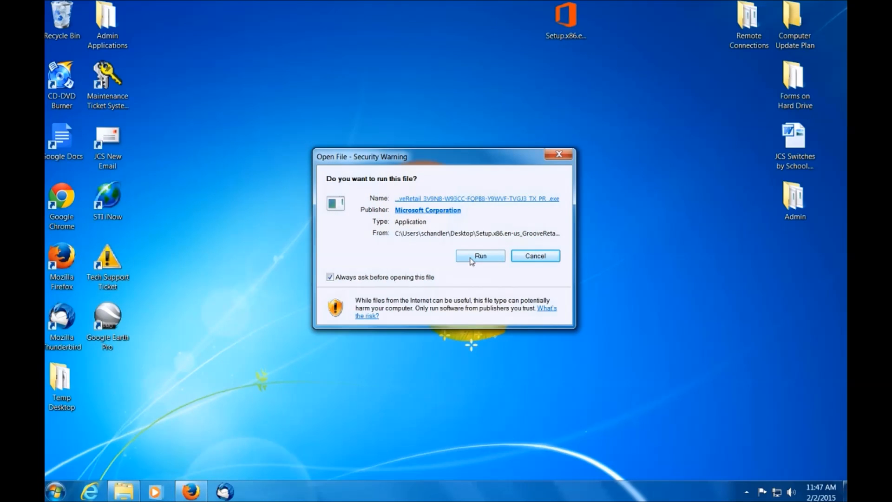
pyautogui.click(477, 259)
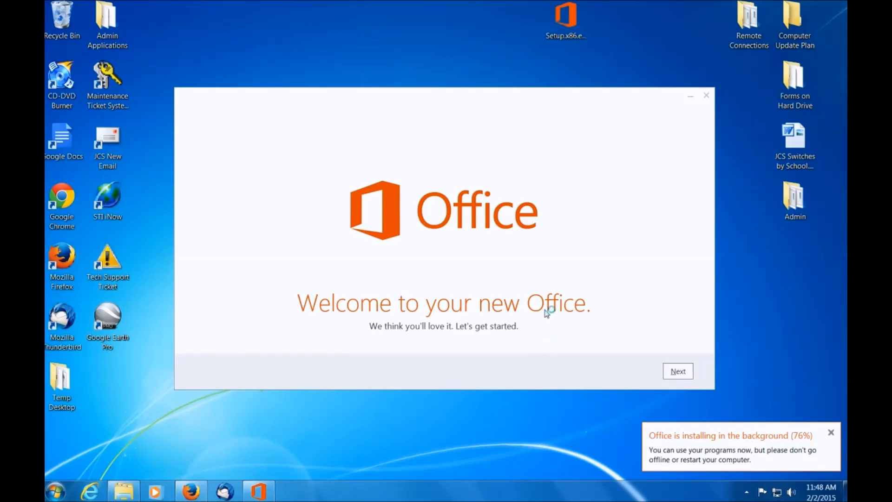
# Go through the Office welcome wizard past the video, OneDrive and background pages, decline the what's-new introduction and finish.
pyautogui.click(678, 372)
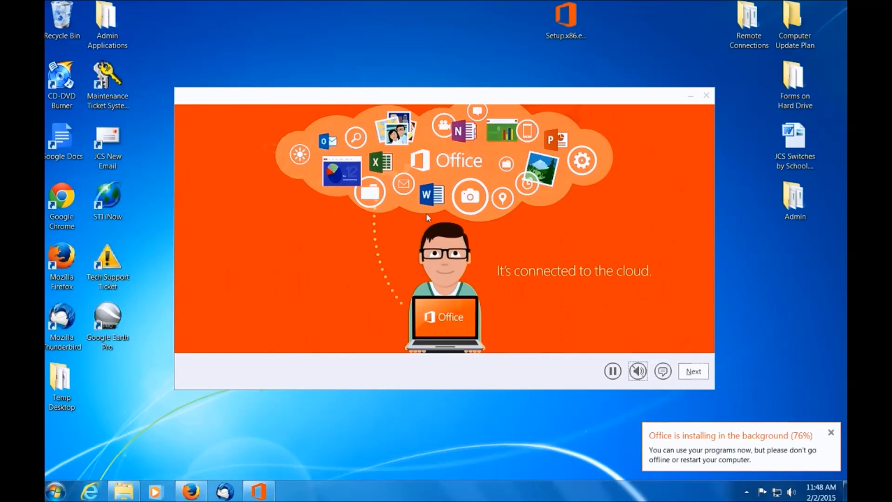
pyautogui.click(694, 372)
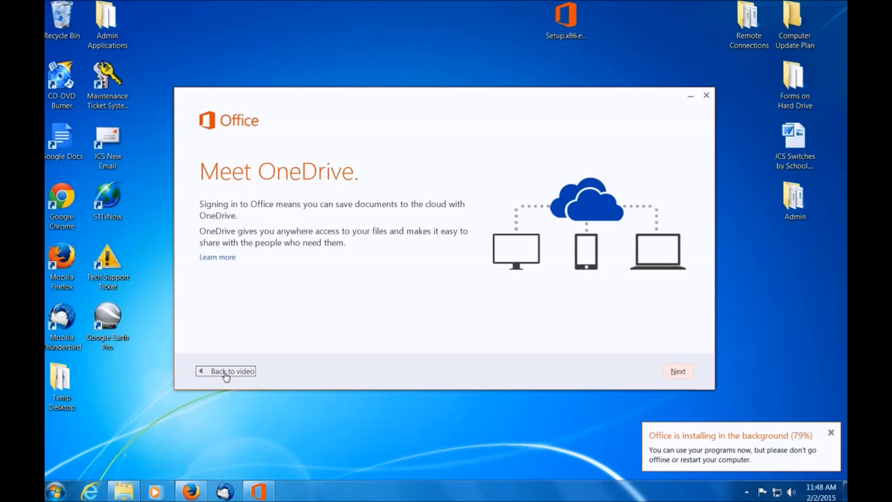
pyautogui.click(678, 375)
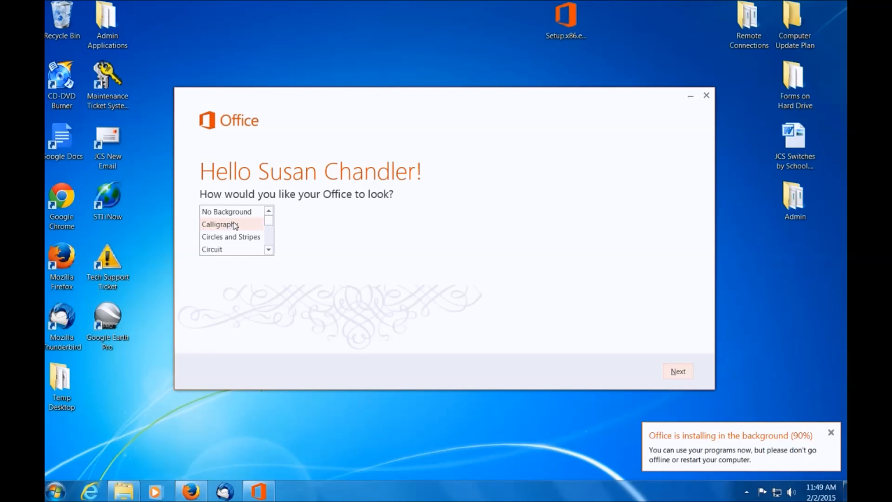
pyautogui.click(678, 374)
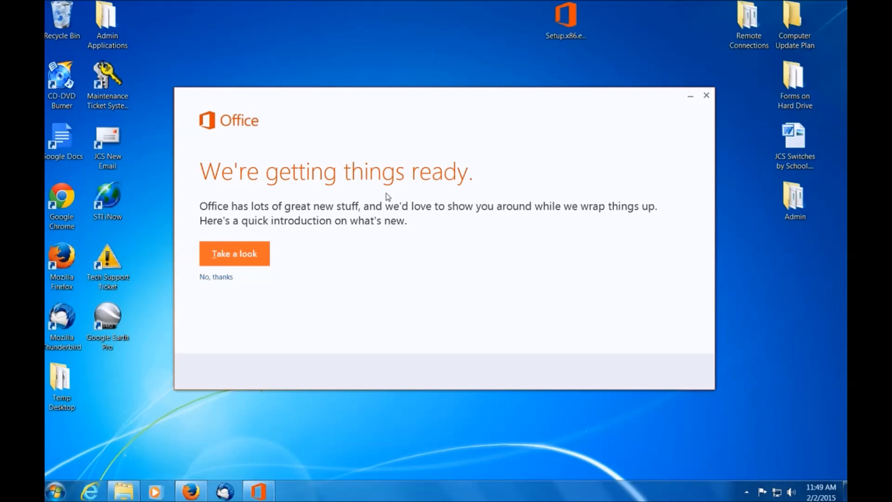
pyautogui.click(216, 278)
pyautogui.click(669, 371)
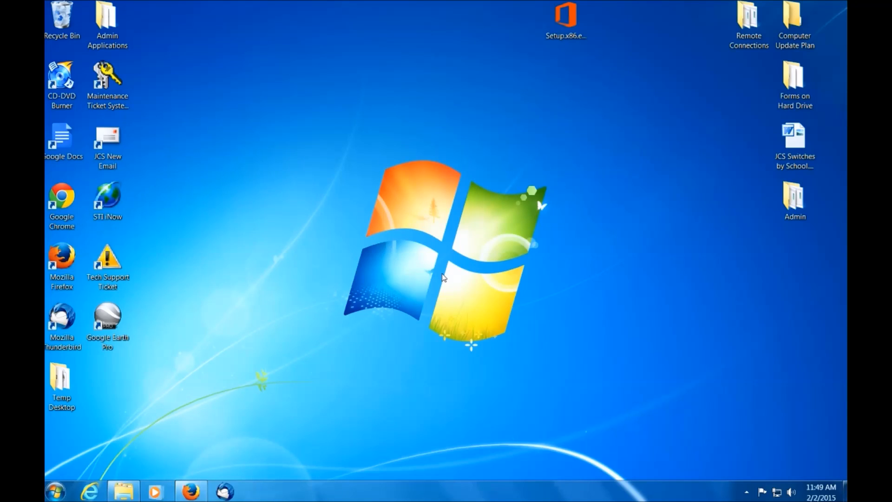
# Launch OneDrive for Business 2013 from the Microsoft Office 2013 program group.
pyautogui.click(56, 491)
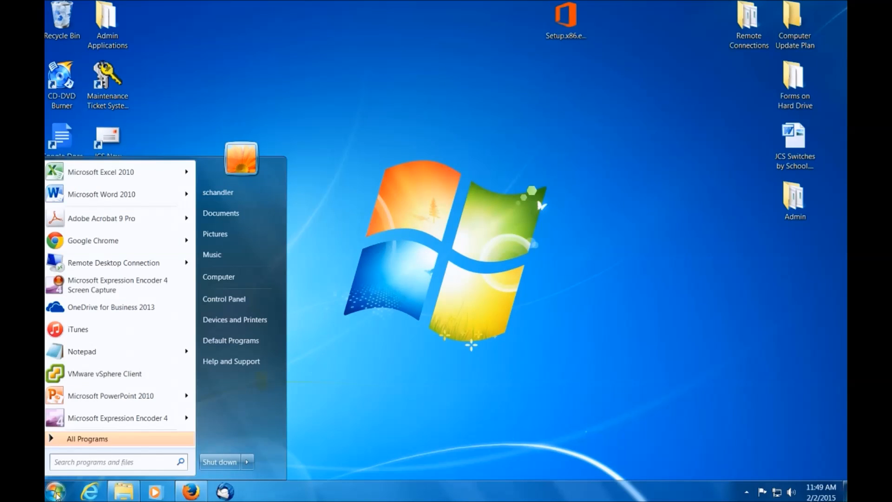
pyautogui.click(110, 439)
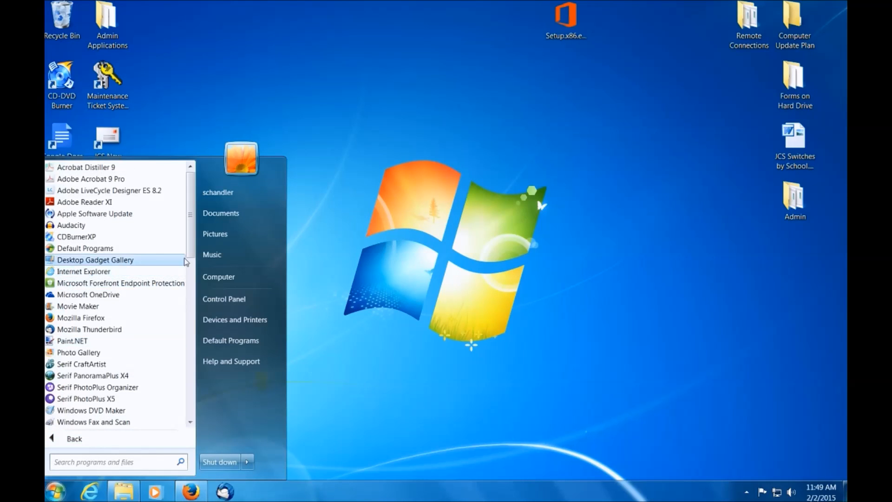
pyautogui.scroll(-11, 185, 261)
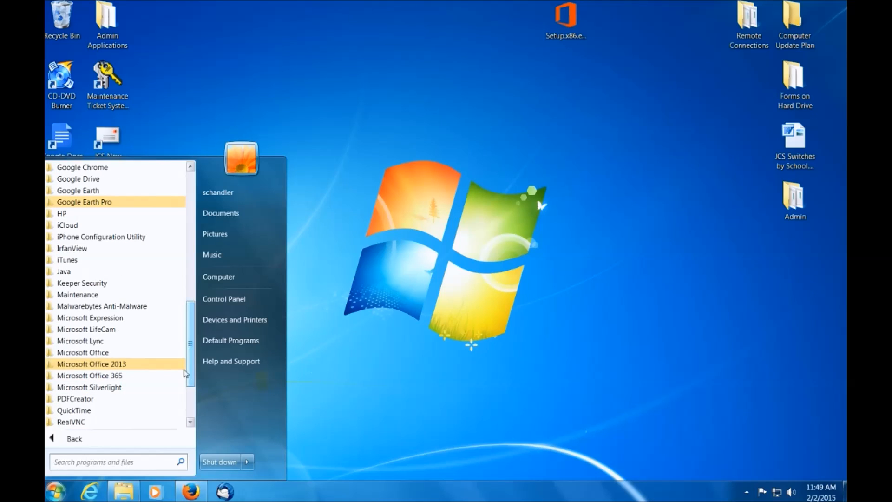
pyautogui.click(77, 365)
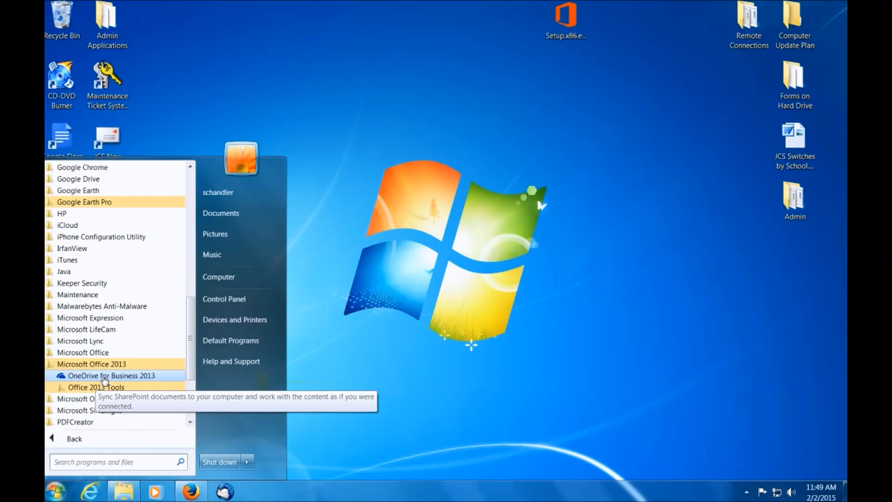
pyautogui.moveTo(190, 357)
pyautogui.mouseDown()
pyautogui.moveTo(192, 258)
pyautogui.moveTo(192, 371)
pyautogui.mouseUp()
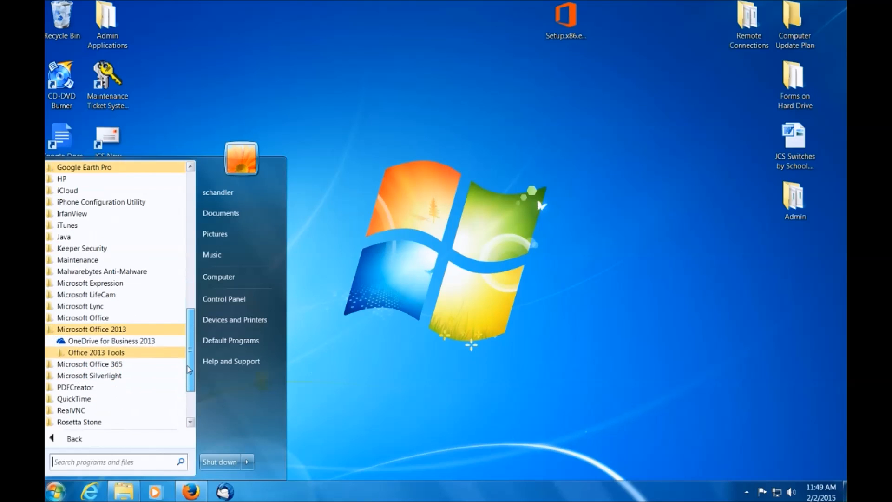
pyautogui.click(121, 343)
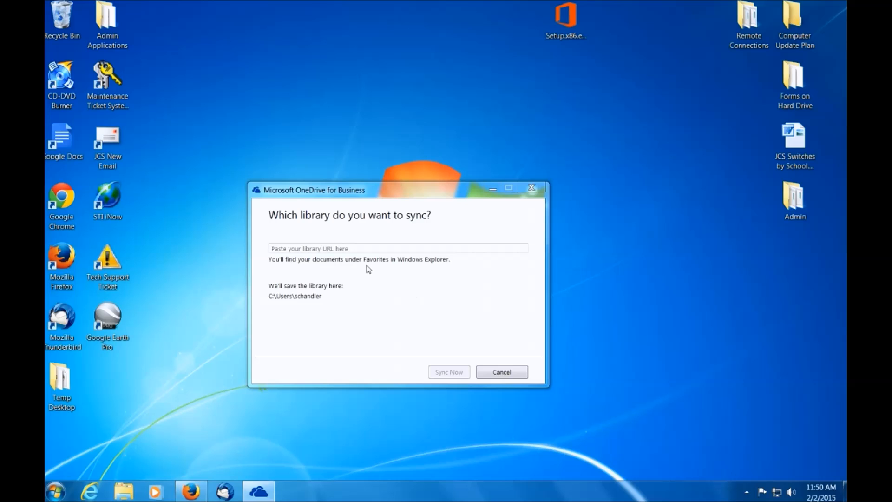
# Switch to Firefox, reload the OneDrive for Business Documents page and select its full web address.
pyautogui.click(190, 496)
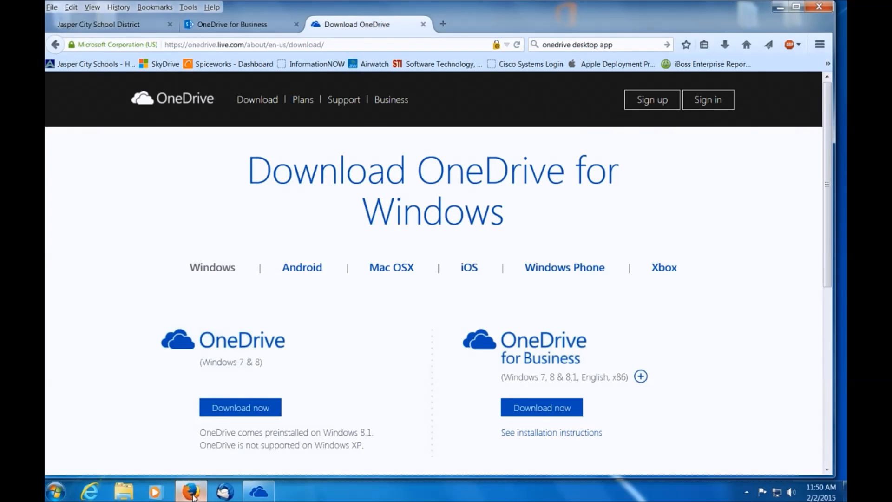
pyautogui.click(223, 26)
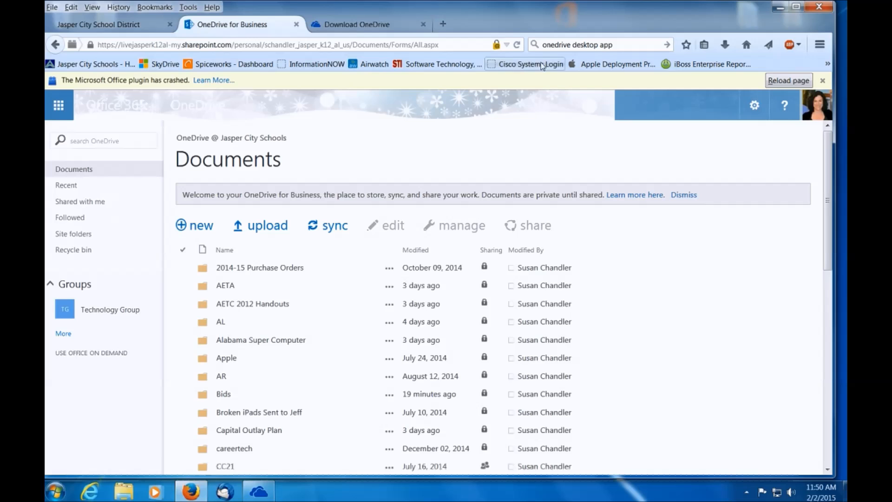
pyautogui.click(517, 45)
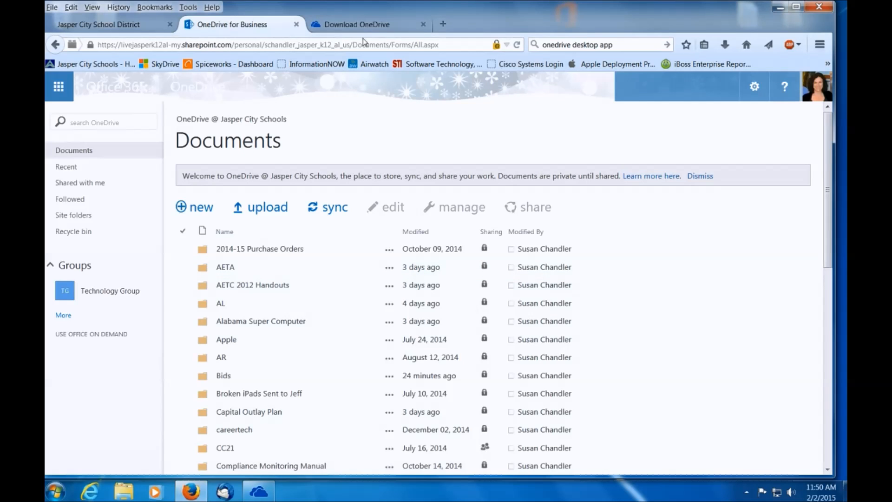
pyautogui.moveTo(447, 45); pyautogui.dragTo(80, 45)
pyautogui.hotkey('ctrl', 'c')
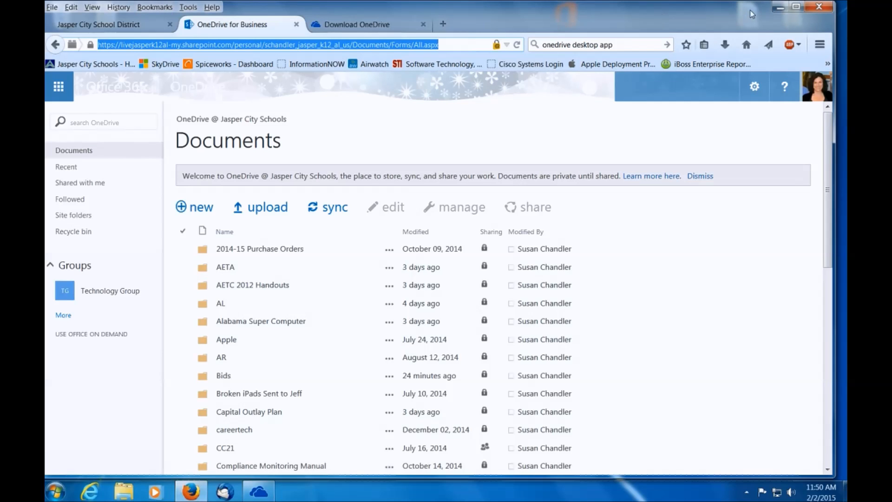
# Minimize Firefox, paste the copied library address into the OneDrive for Business sync dialog, start syncing and show the synced files.
pyautogui.click(780, 8)
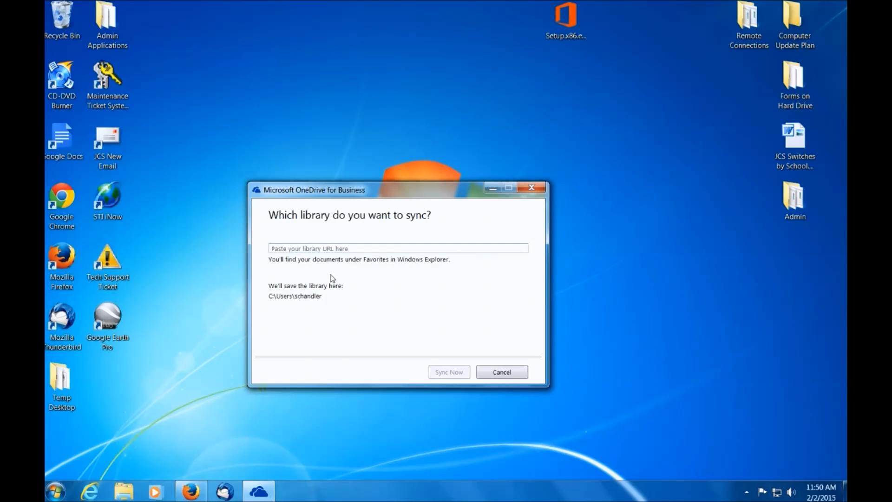
pyautogui.click(284, 249)
pyautogui.hotkey('ctrl', 'v')
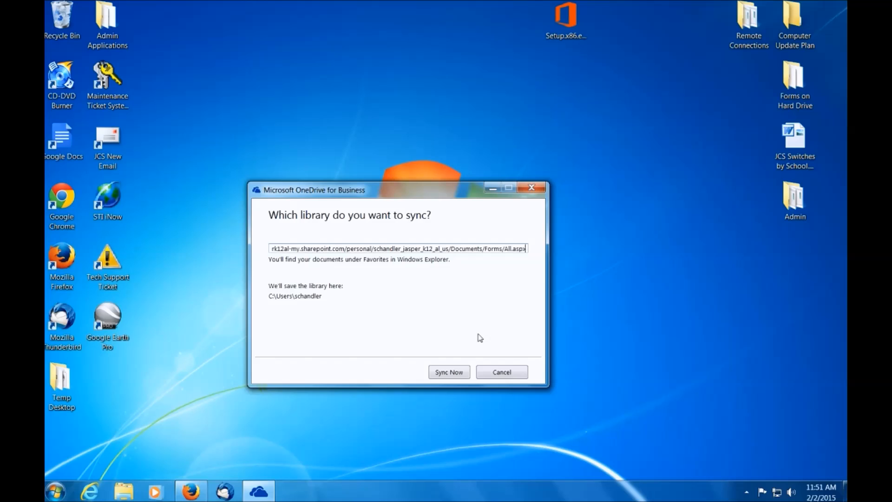
pyautogui.click(445, 376)
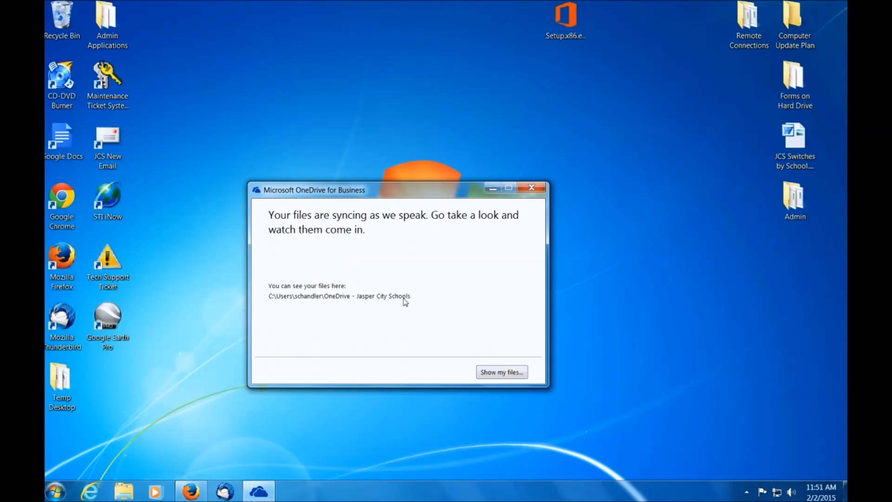
pyautogui.click(490, 376)
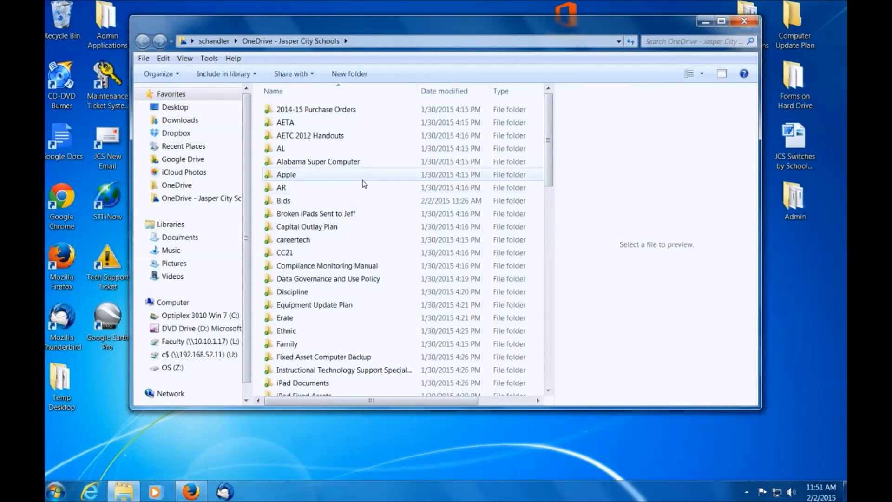
pyautogui.moveTo(354, 307)
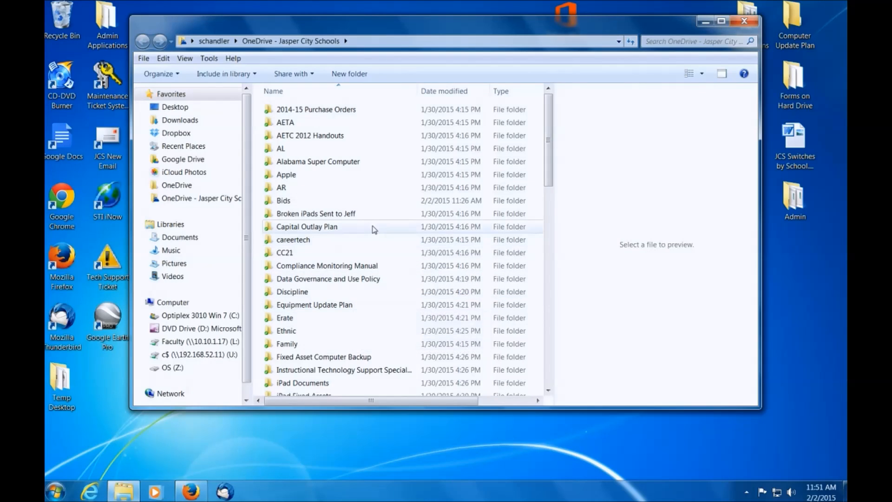
pyautogui.moveTo(371, 237)
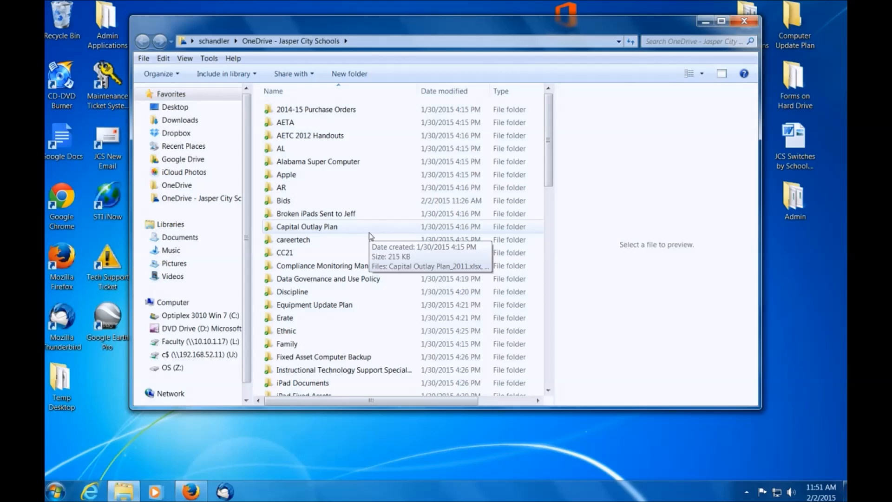
# Copy the SMART Notebook folder from the computer's Documents library.
pyautogui.click(179, 242)
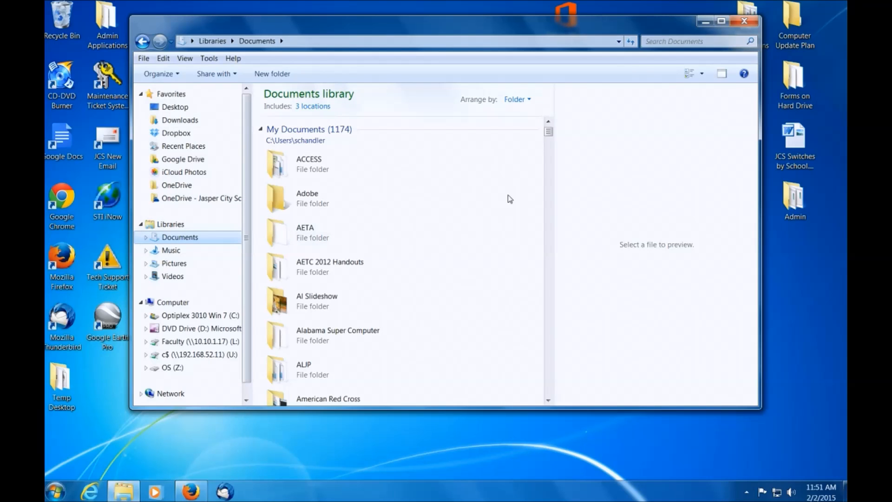
pyautogui.moveTo(549, 131)
pyautogui.mouseDown()
pyautogui.moveTo(551, 153)
pyautogui.moveTo(555, 130)
pyautogui.mouseUp()
pyautogui.moveTo(549, 135); pyautogui.dragTo(552, 165)
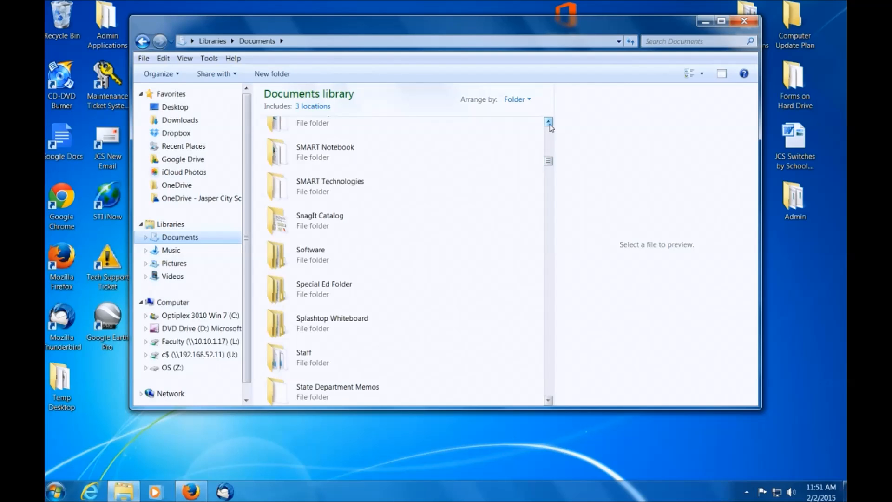
pyautogui.click(307, 153)
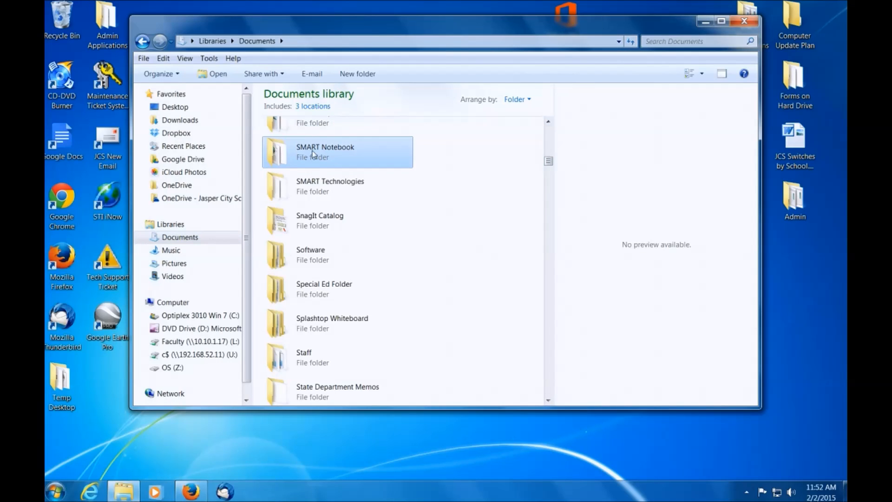
pyautogui.rightClick(313, 151)
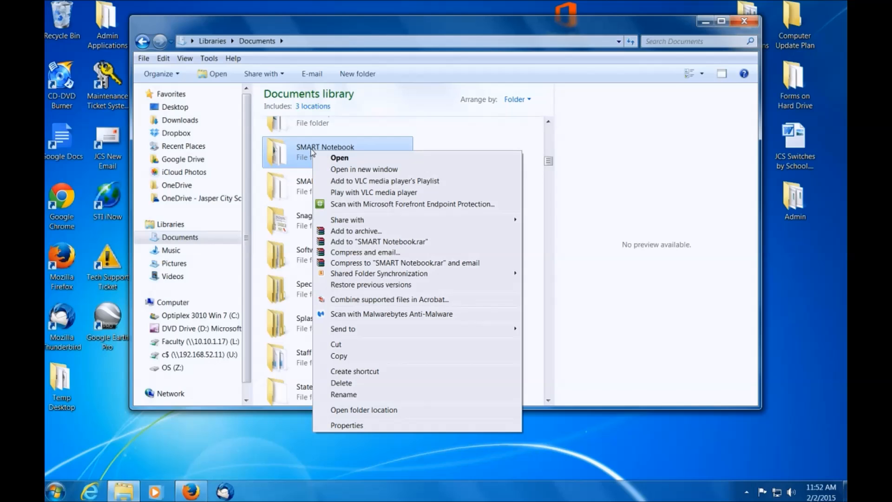
pyautogui.click(367, 357)
# Paste the copied folder into the OneDrive - Jasper City Schools folder.
pyautogui.click(185, 199)
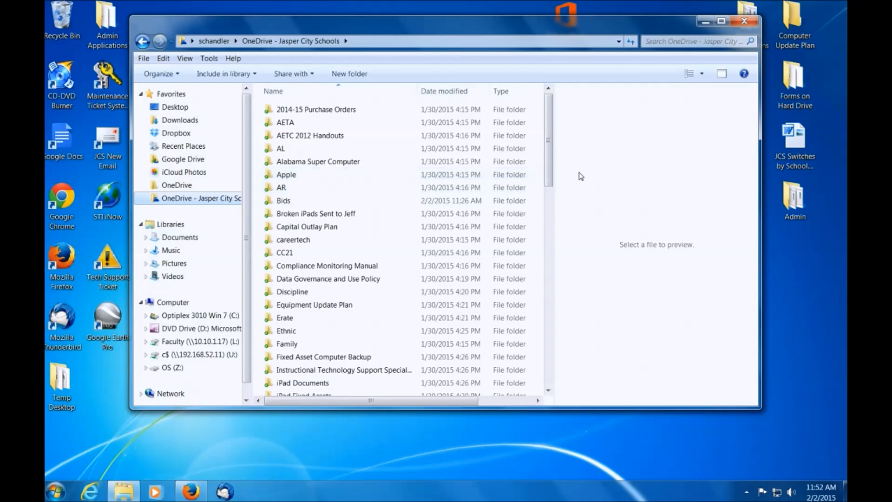
pyautogui.rightClick(593, 194)
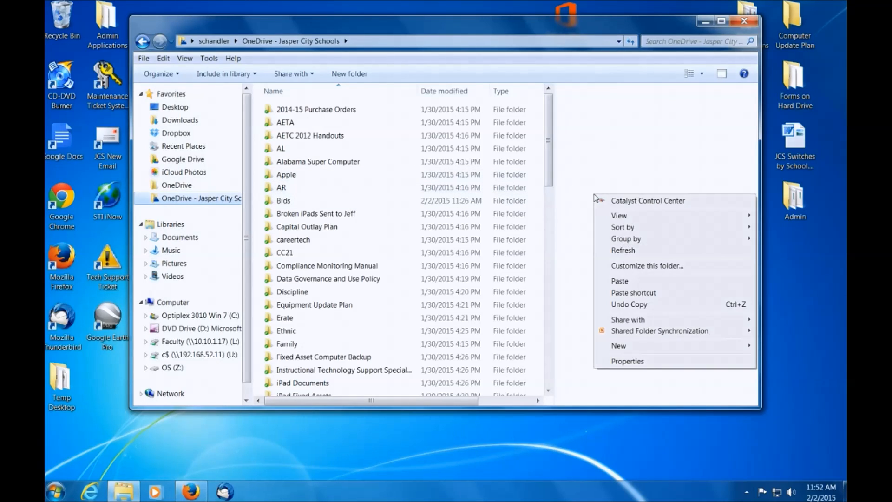
pyautogui.click(621, 281)
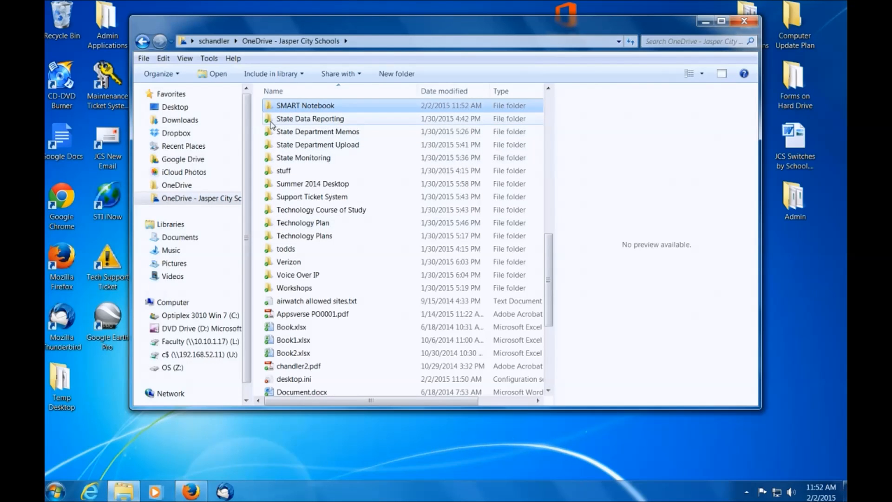
pyautogui.moveTo(268, 125)
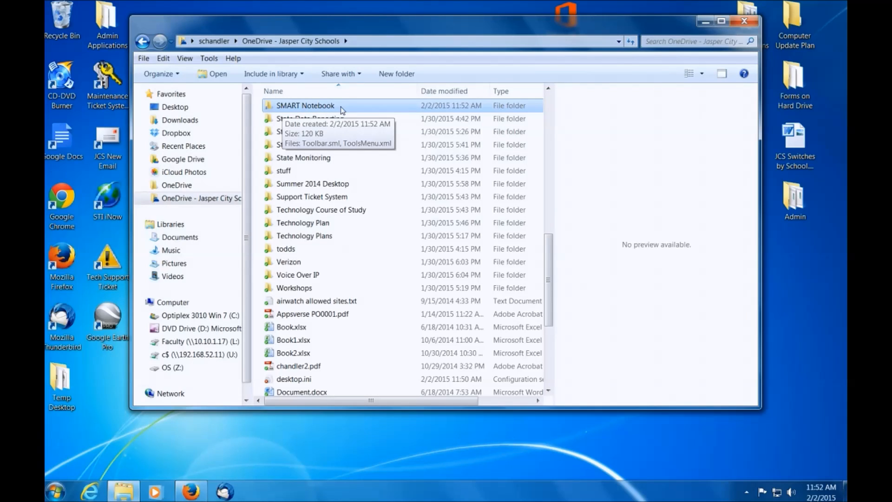
# Switch to Firefox, find the SMART Notebook folder on the second page of the online Documents list and open it to check its files.
pyautogui.click(194, 494)
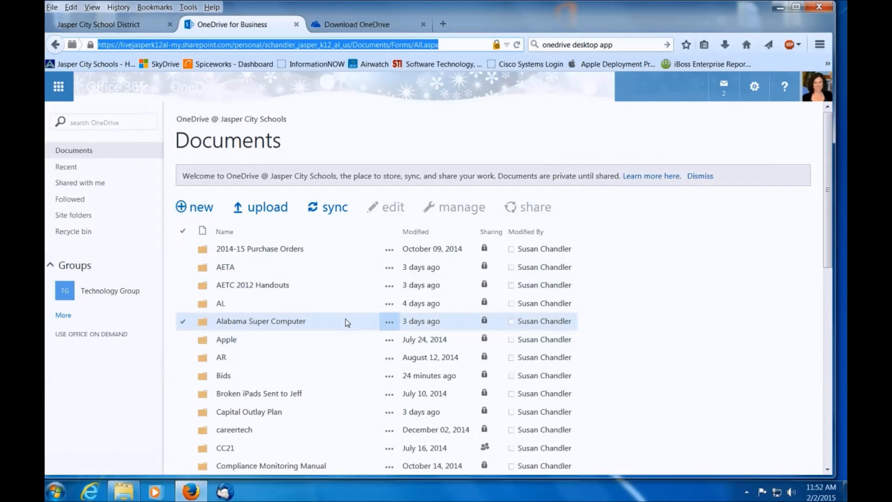
pyautogui.scroll(-8, 349, 325)
pyautogui.scroll(-3, 372, 411)
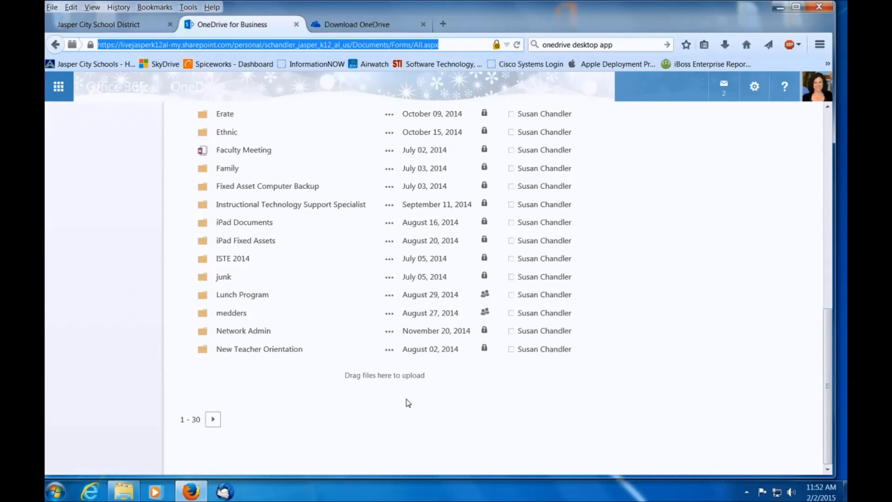
pyautogui.click(213, 420)
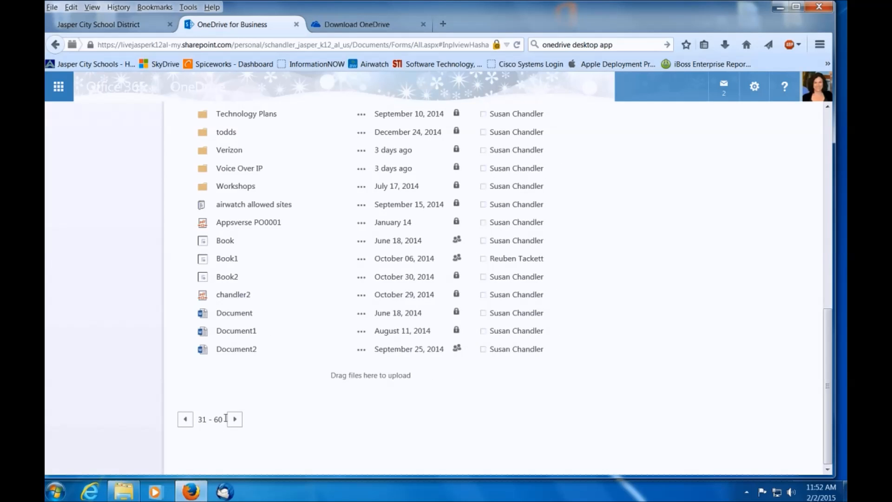
pyautogui.scroll(5, 311, 335)
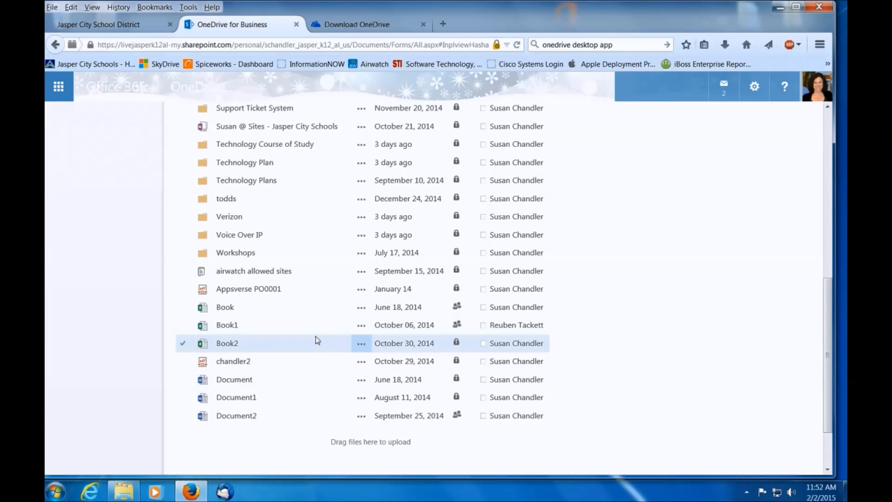
pyautogui.scroll(7, 320, 339)
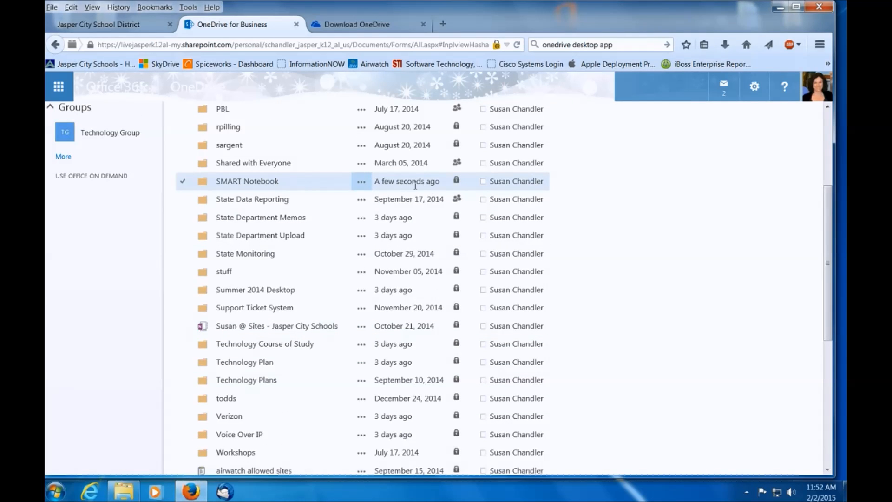
pyautogui.click(259, 181)
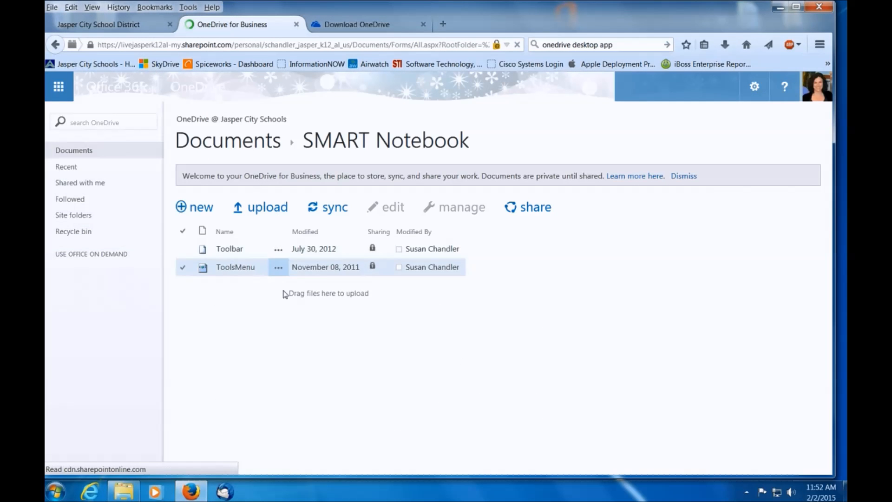
pyautogui.click(243, 255)
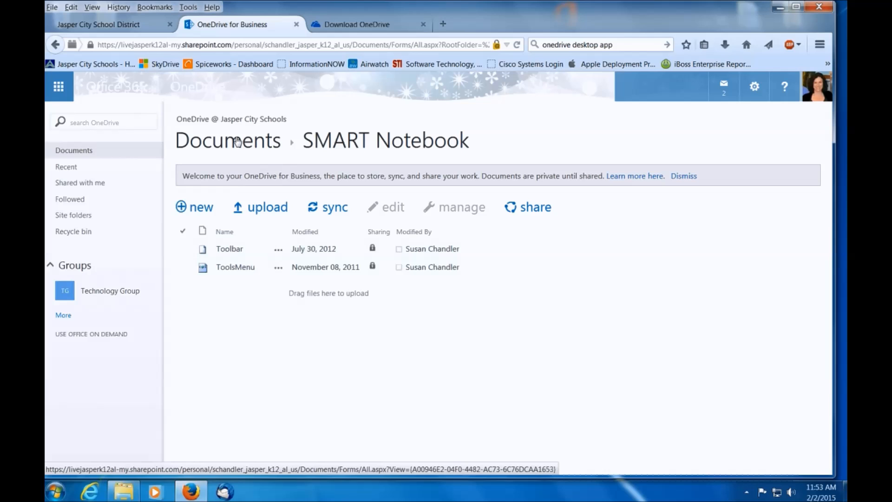
# Return to the online Documents list, view the 2014-15 Purchase Orders folder and go back to the list.
pyautogui.click(230, 146)
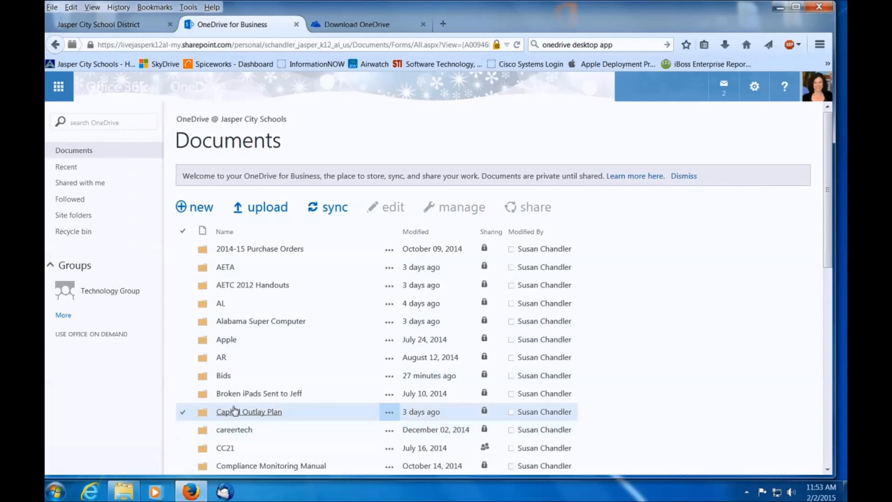
pyautogui.click(239, 250)
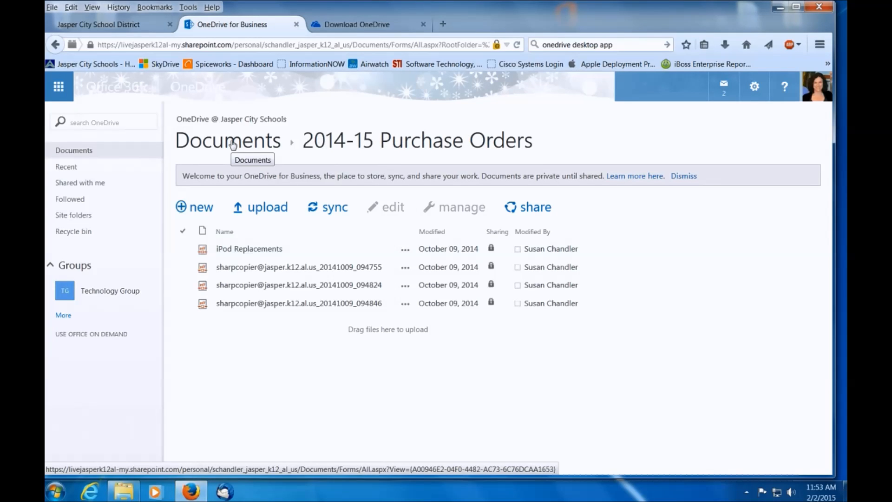
pyautogui.click(233, 145)
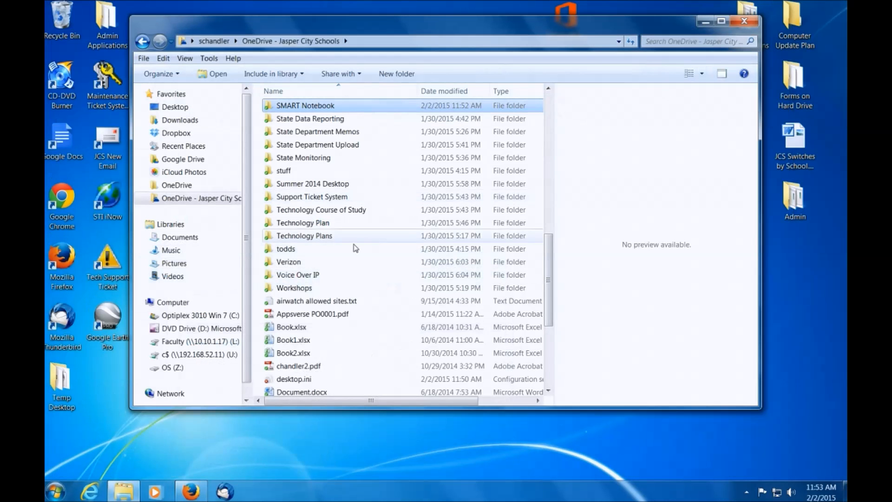
# Switch to Windows Explorer and compare the local Documents library with the OneDrive - Jasper City Schools folder.
pyautogui.click(190, 239)
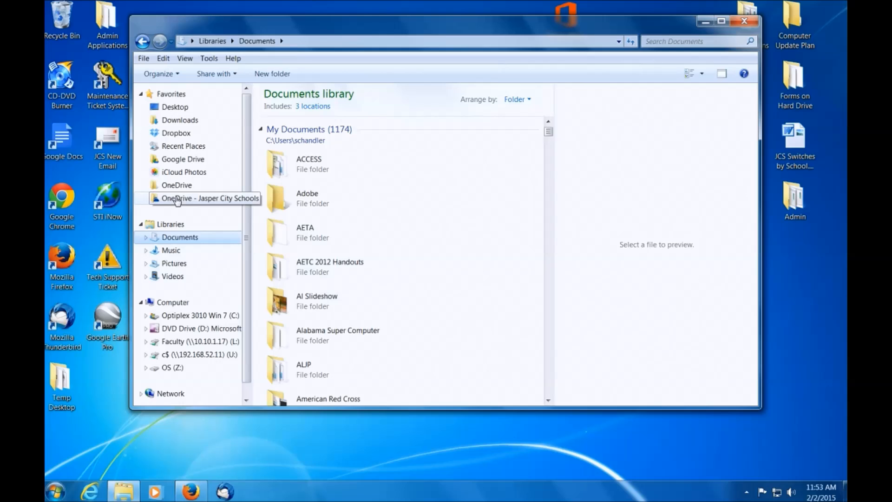
pyautogui.click(213, 198)
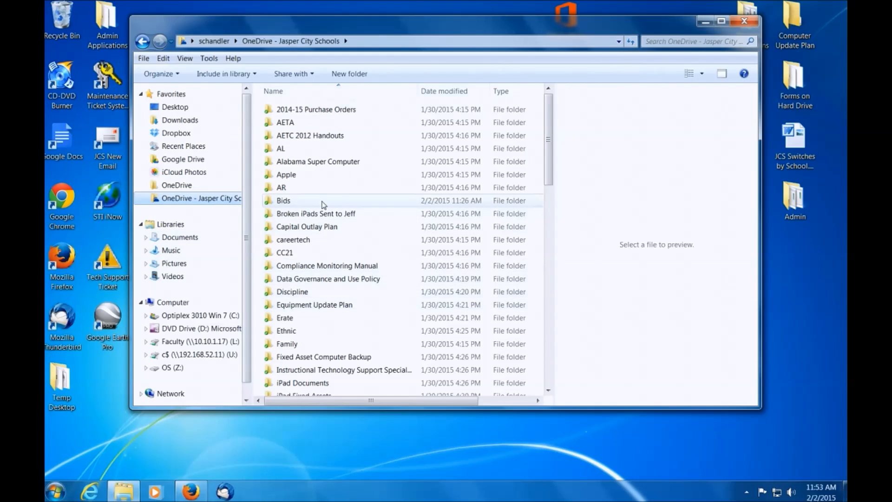
pyautogui.moveTo(329, 191)
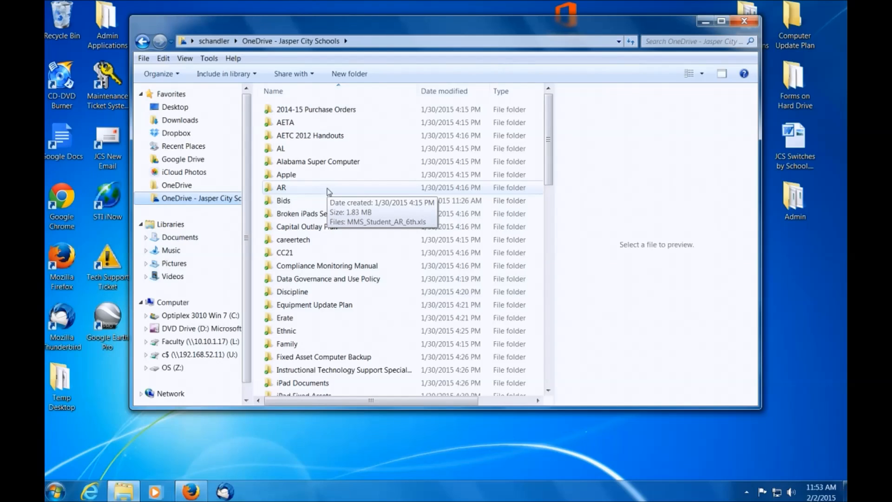
pyautogui.click(188, 239)
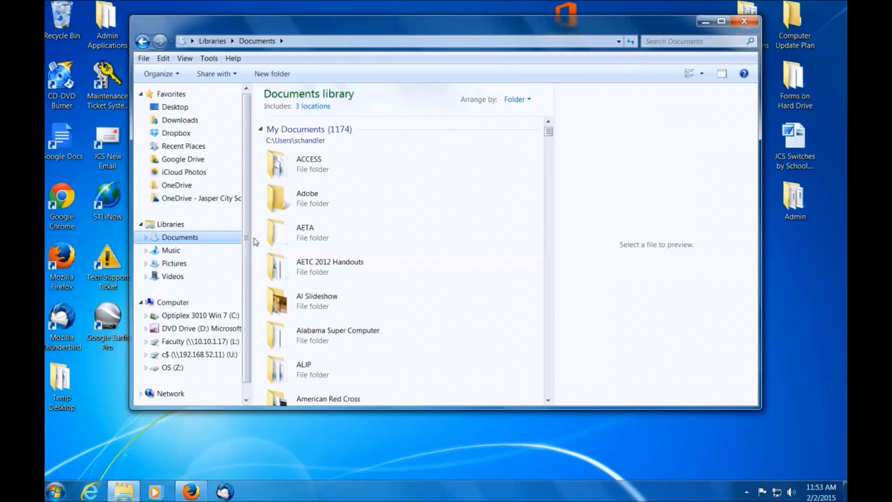
pyautogui.moveTo(364, 267)
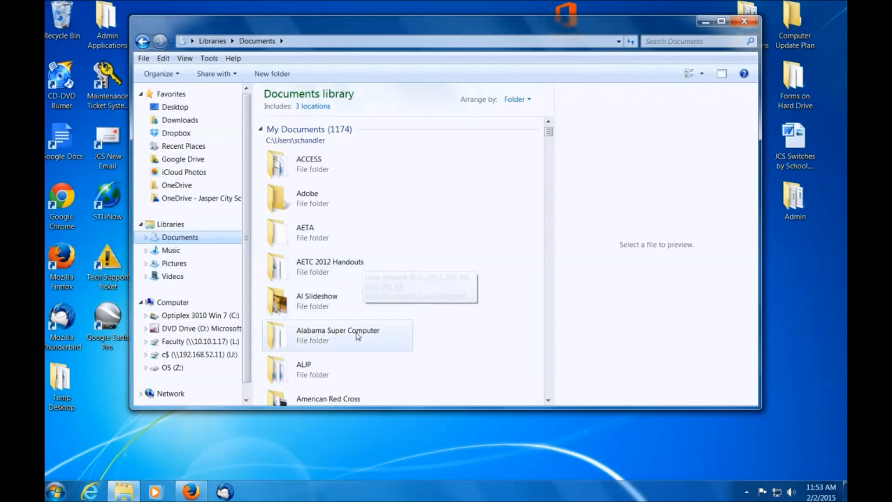
pyautogui.moveTo(341, 341)
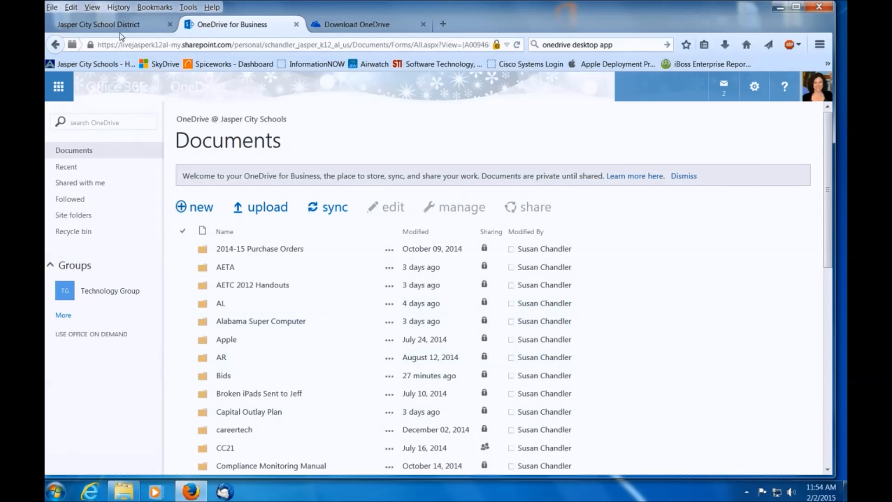
# Switch to Firefox and bring up the open Jasper City School District website.
pyautogui.click(119, 25)
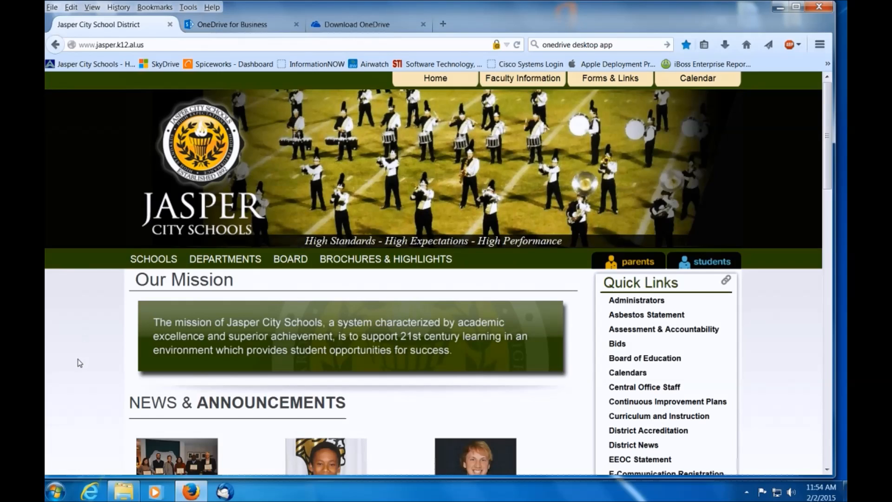